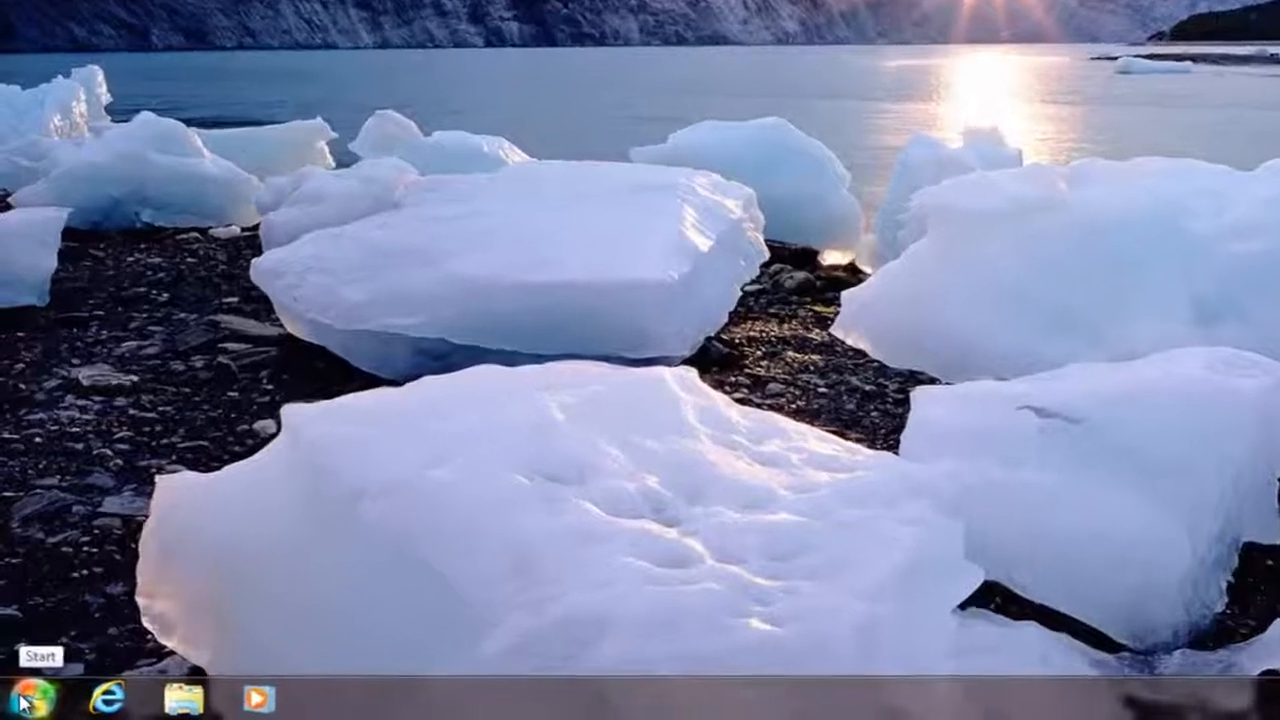
# Search the system for "disk mana", open the tool for creating and formatting hard disk partitions, and maximize its window.
pyautogui.click(23, 703)
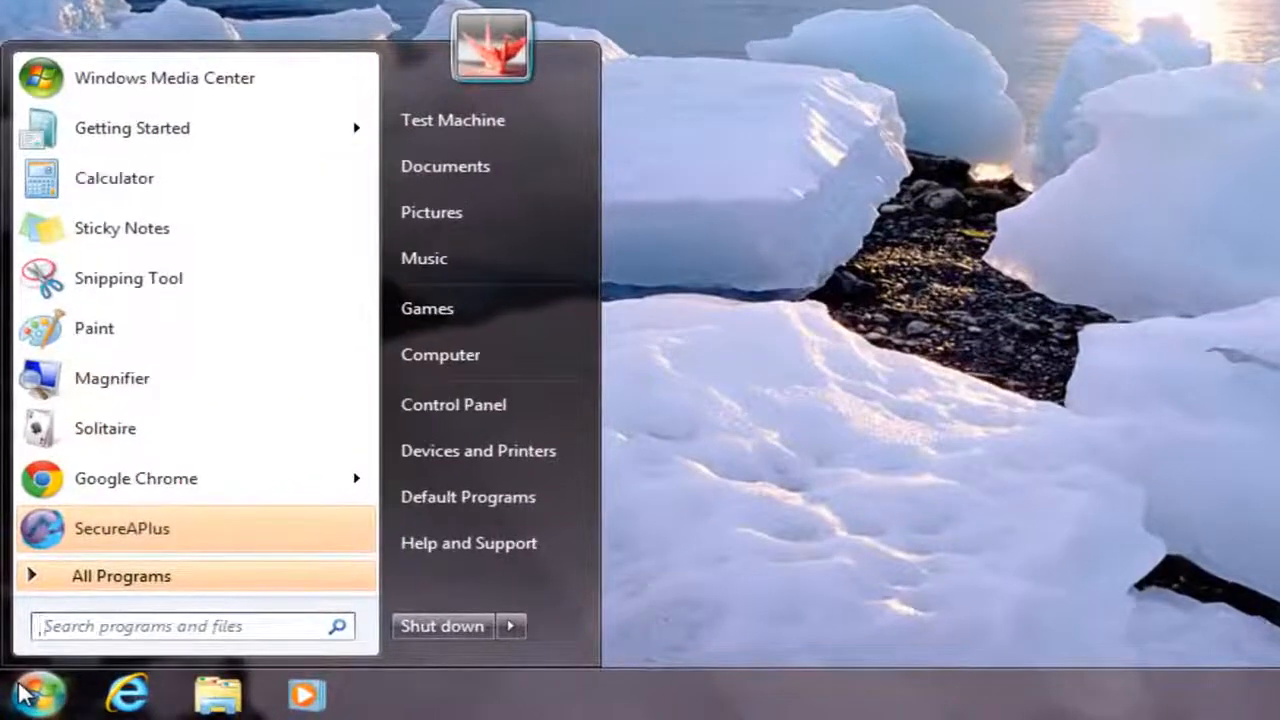
pyautogui.write('disk')
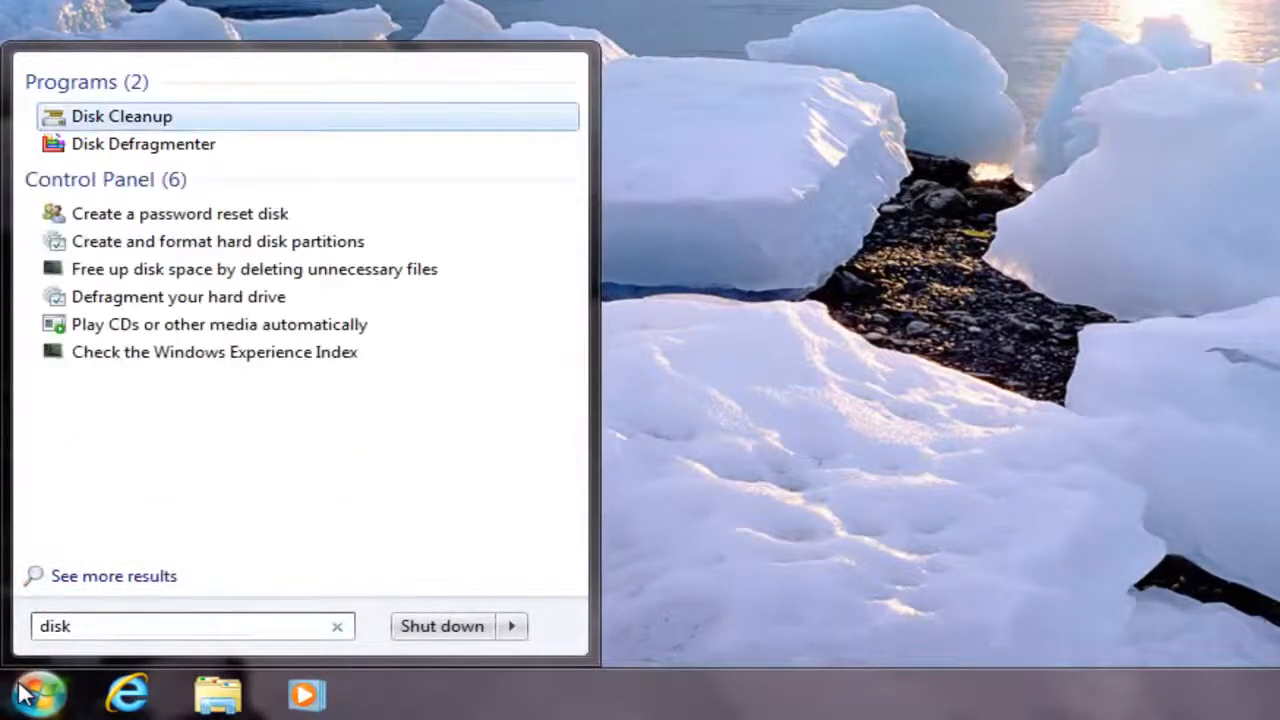
pyautogui.write(' mana')
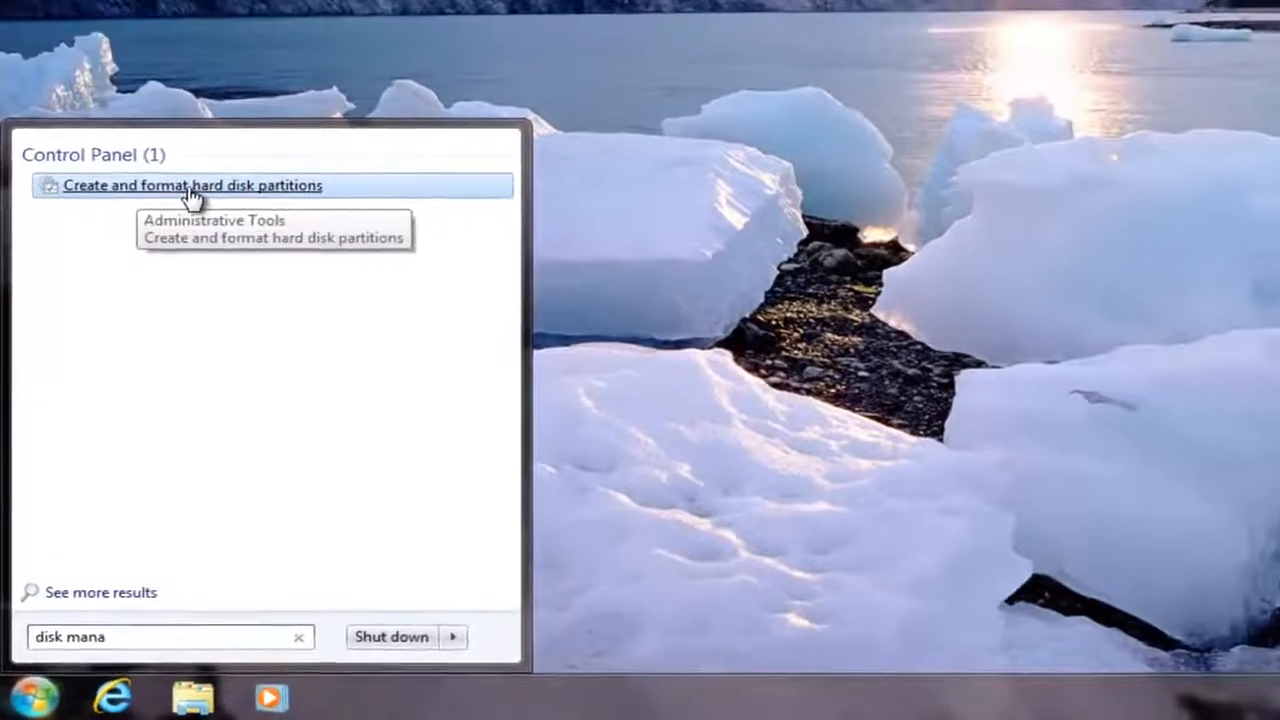
pyautogui.click(206, 128)
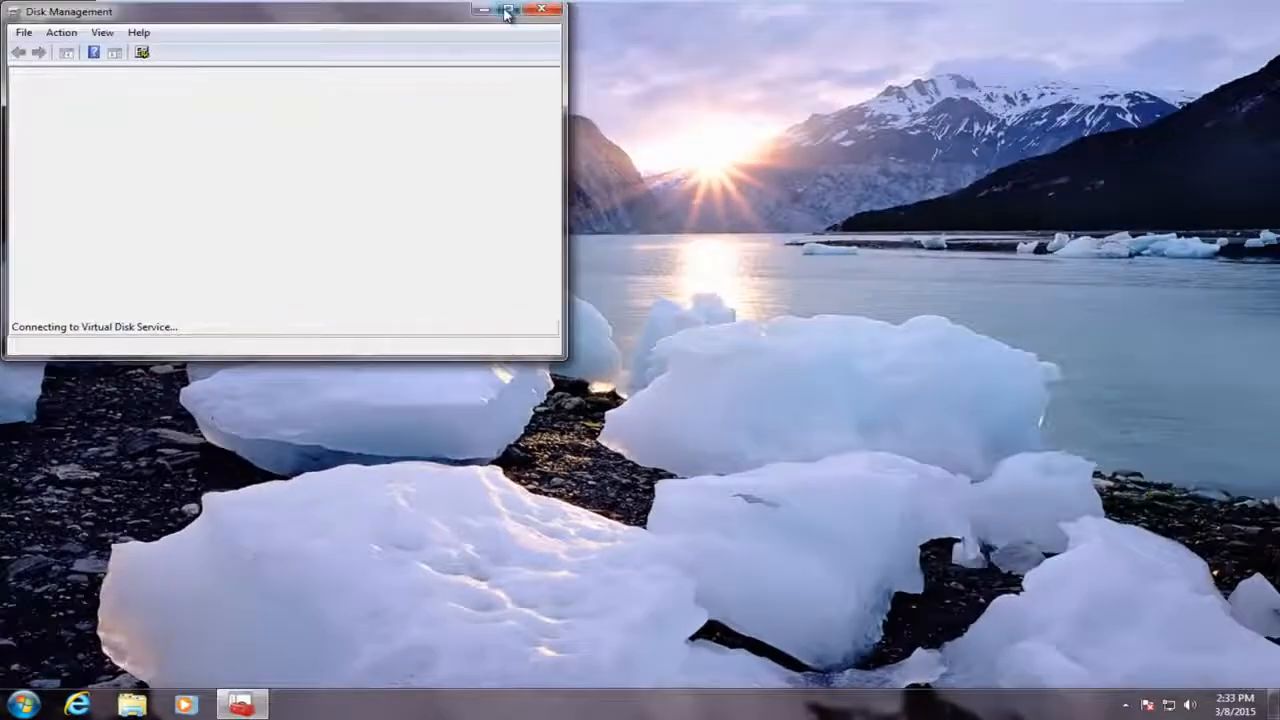
pyautogui.click(513, 14)
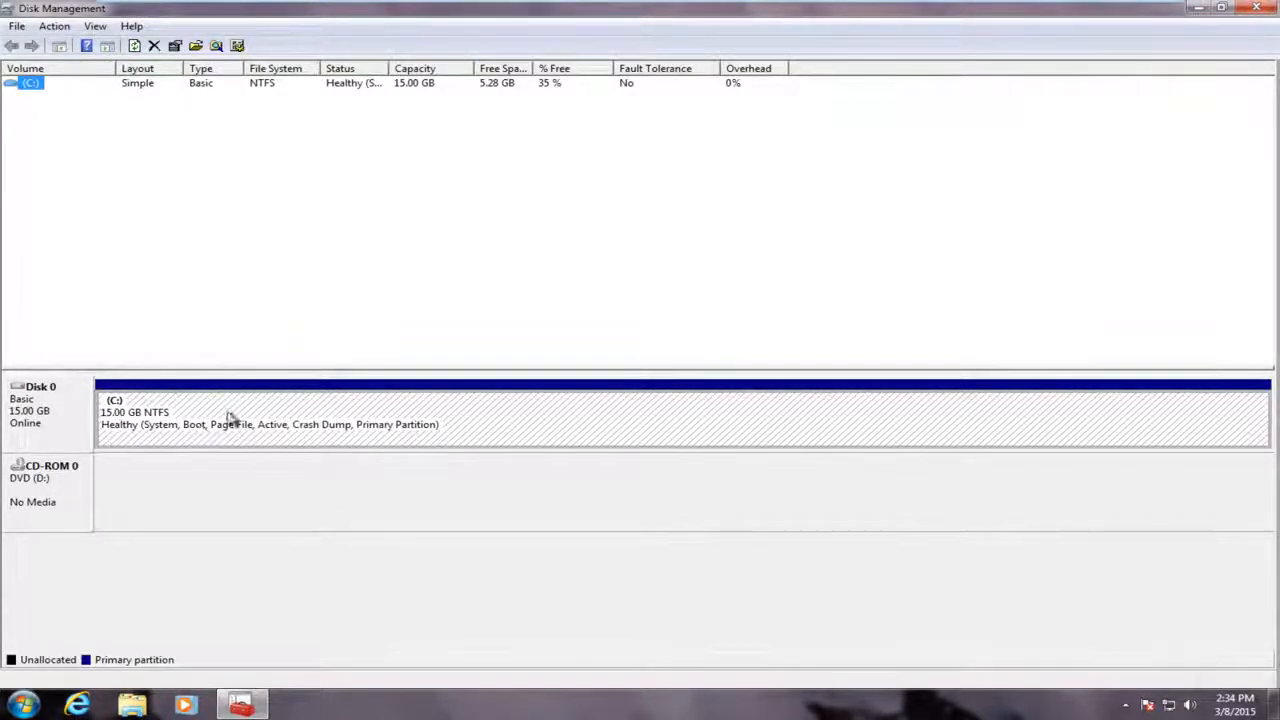
# Check the computer's existing drives in the Computer window and close that window.
pyautogui.click(22, 704)
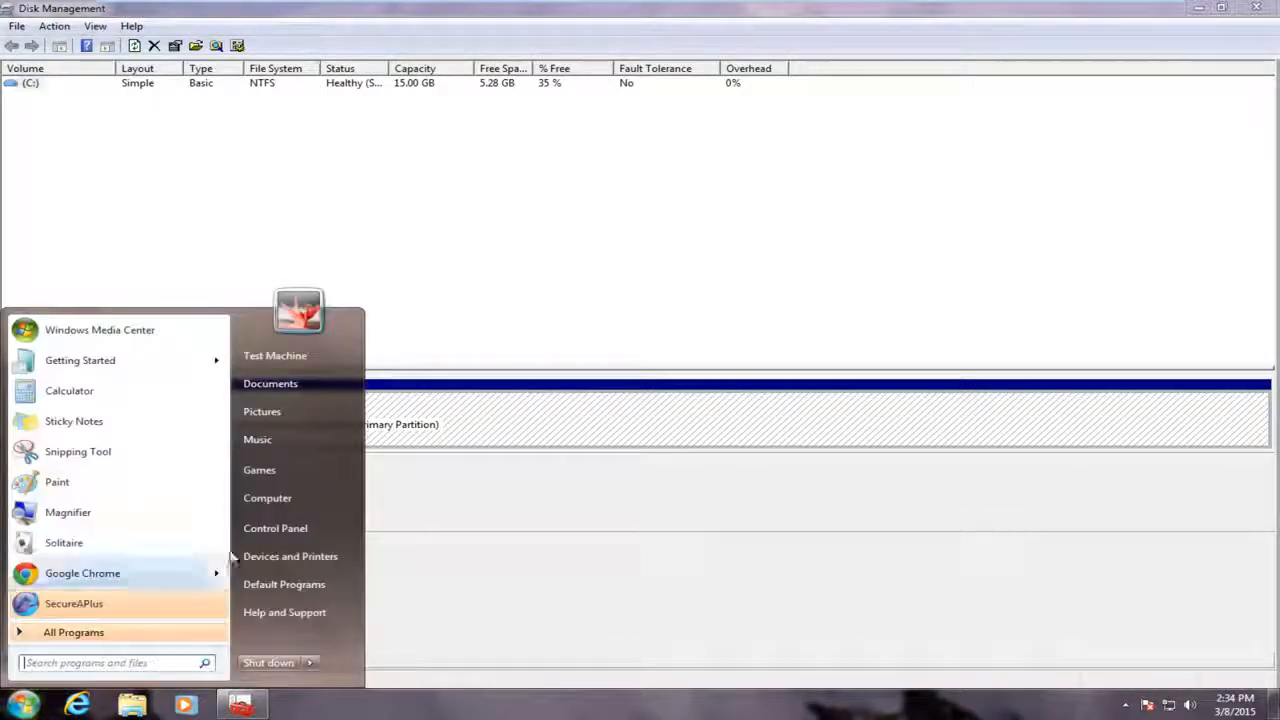
pyautogui.click(270, 500)
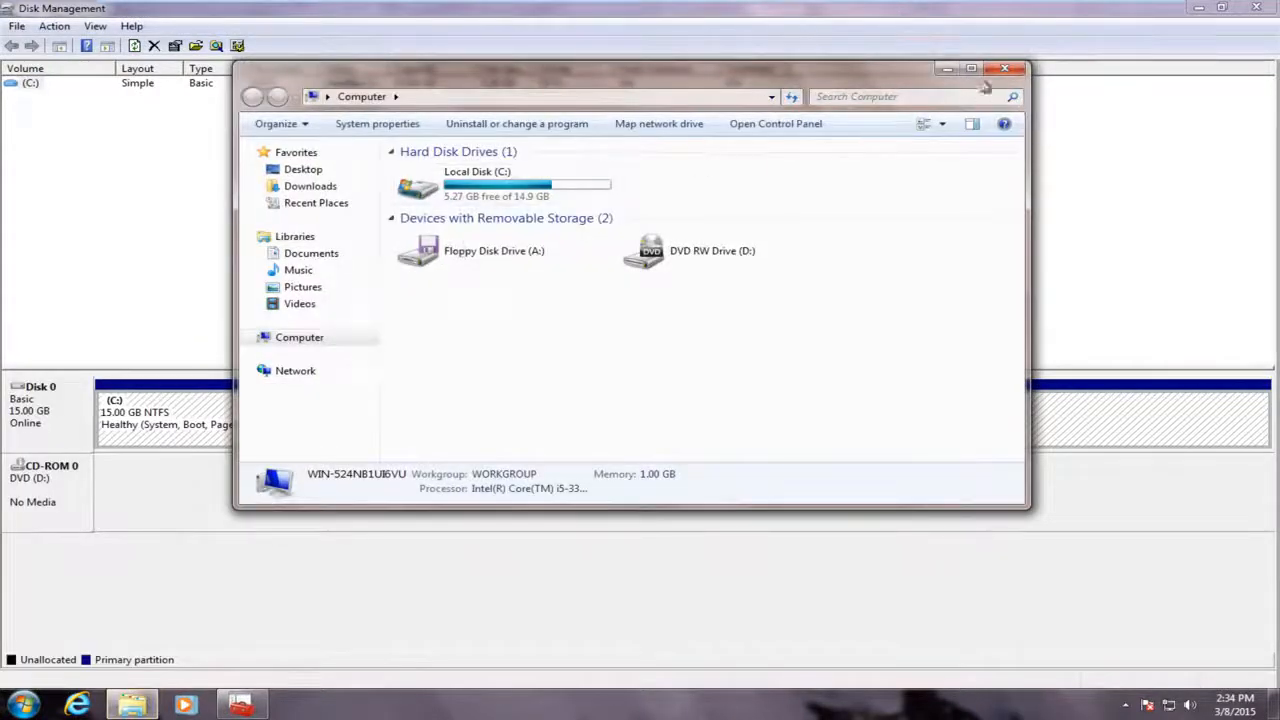
pyautogui.click(1002, 68)
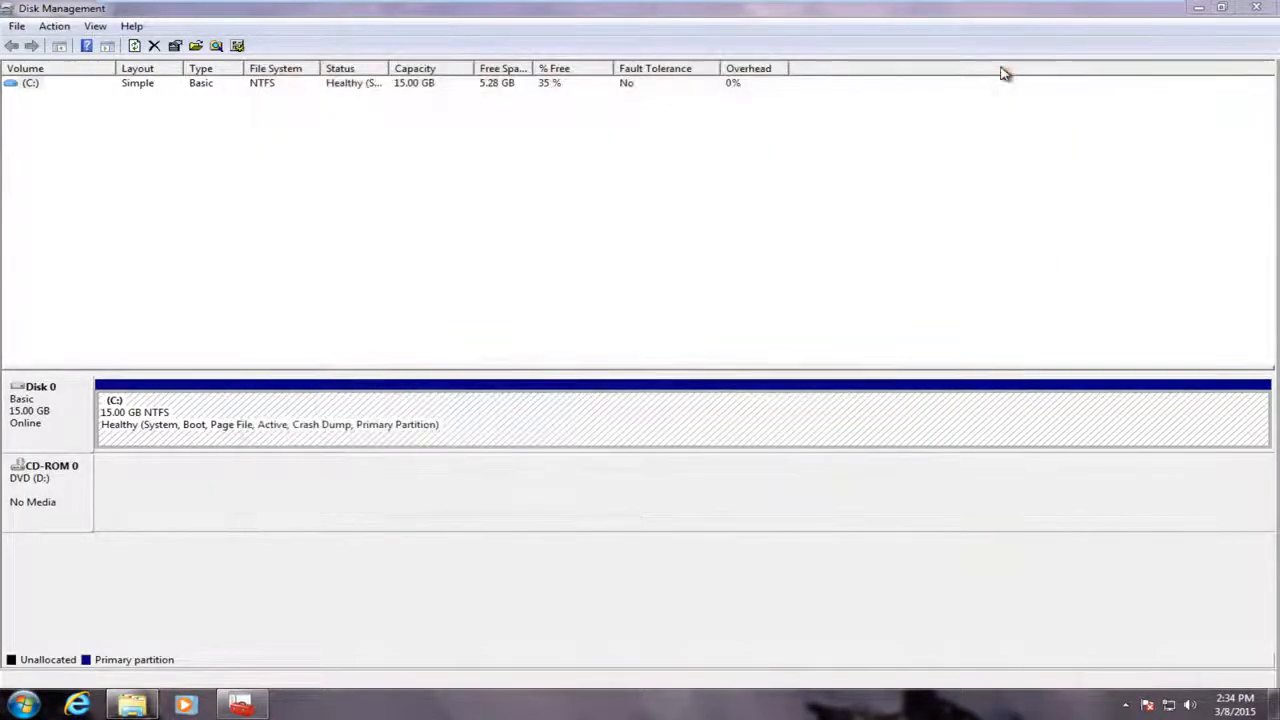
# Shrink the C: volume on Disk 0 by 1024 MB.
pyautogui.rightClick(246, 415)
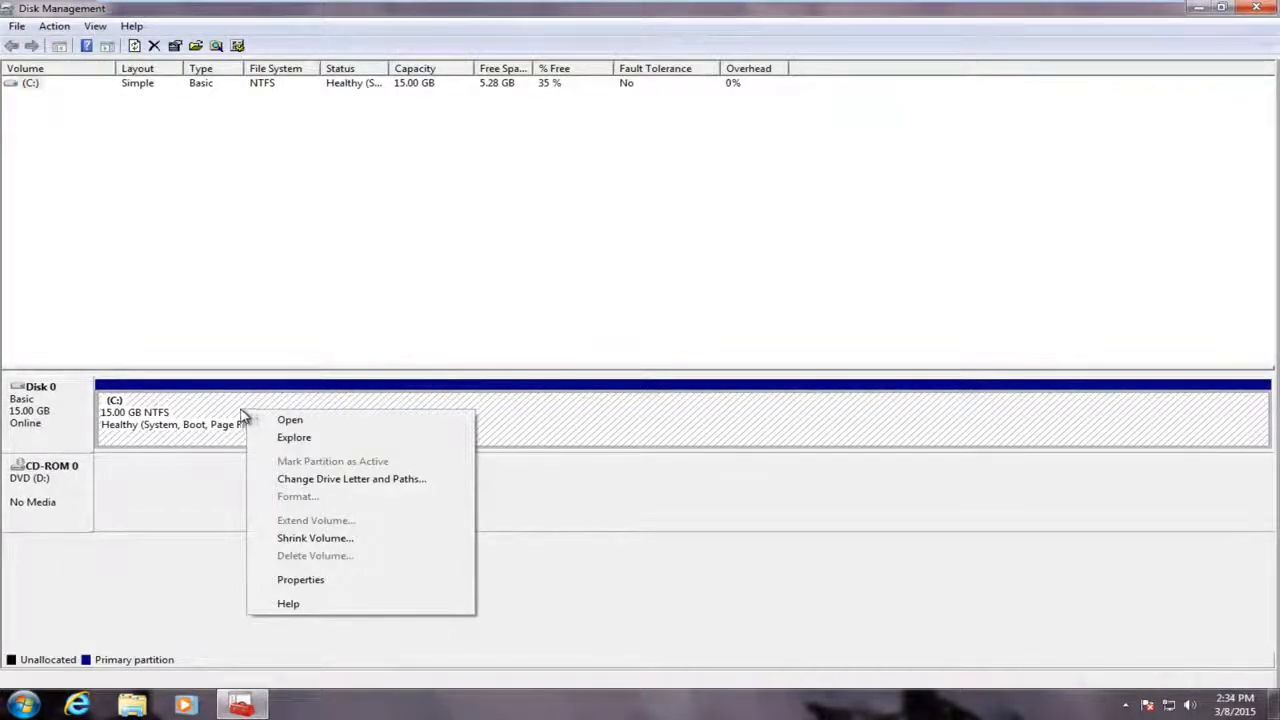
pyautogui.click(230, 416)
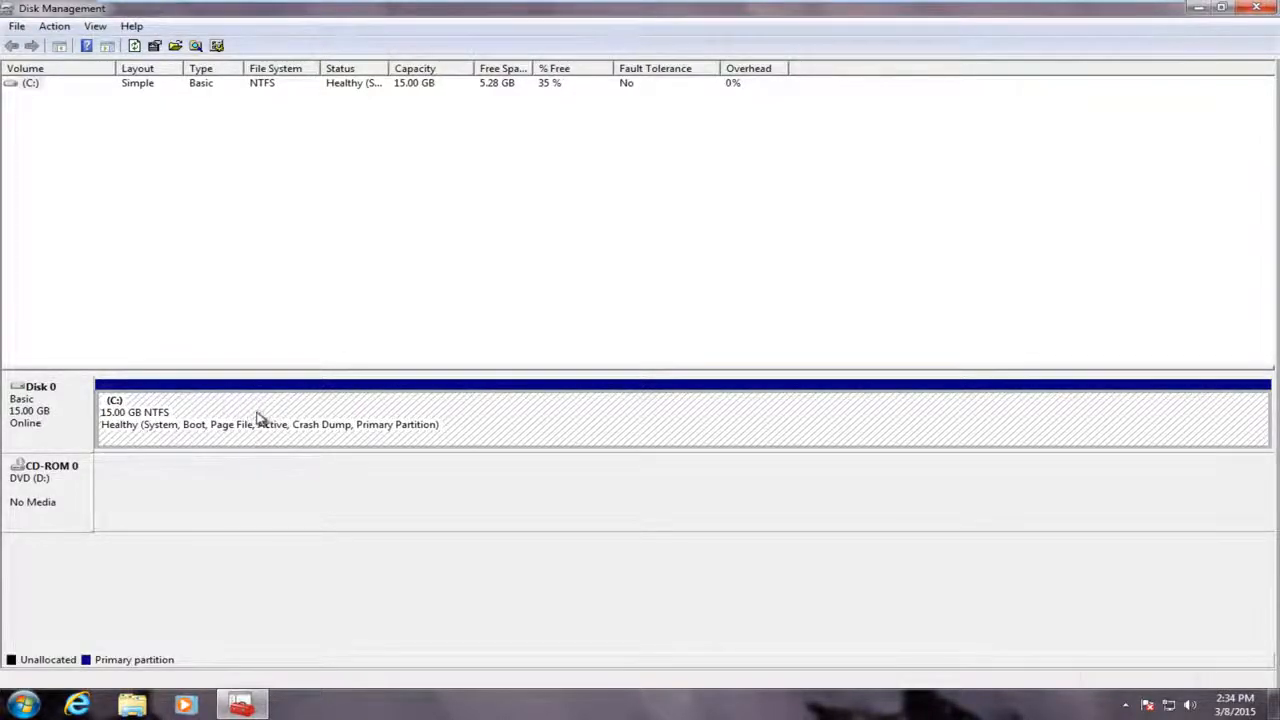
pyautogui.rightClick(294, 416)
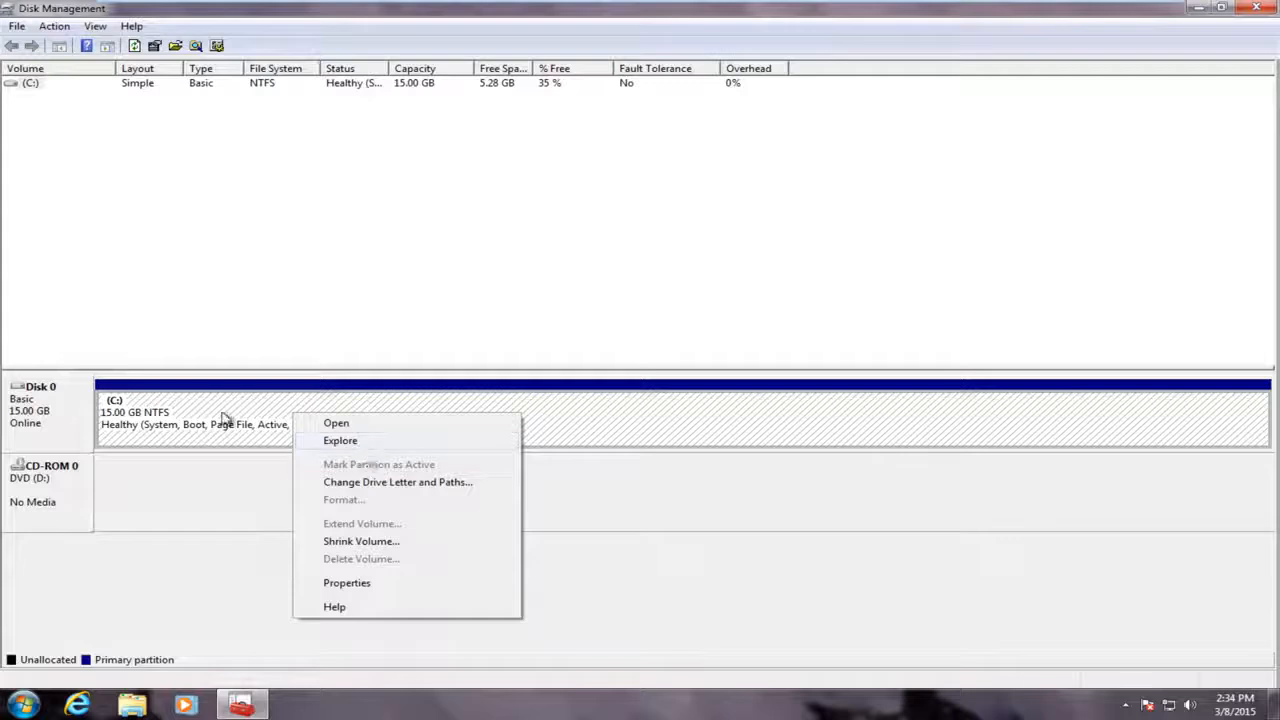
pyautogui.click(360, 542)
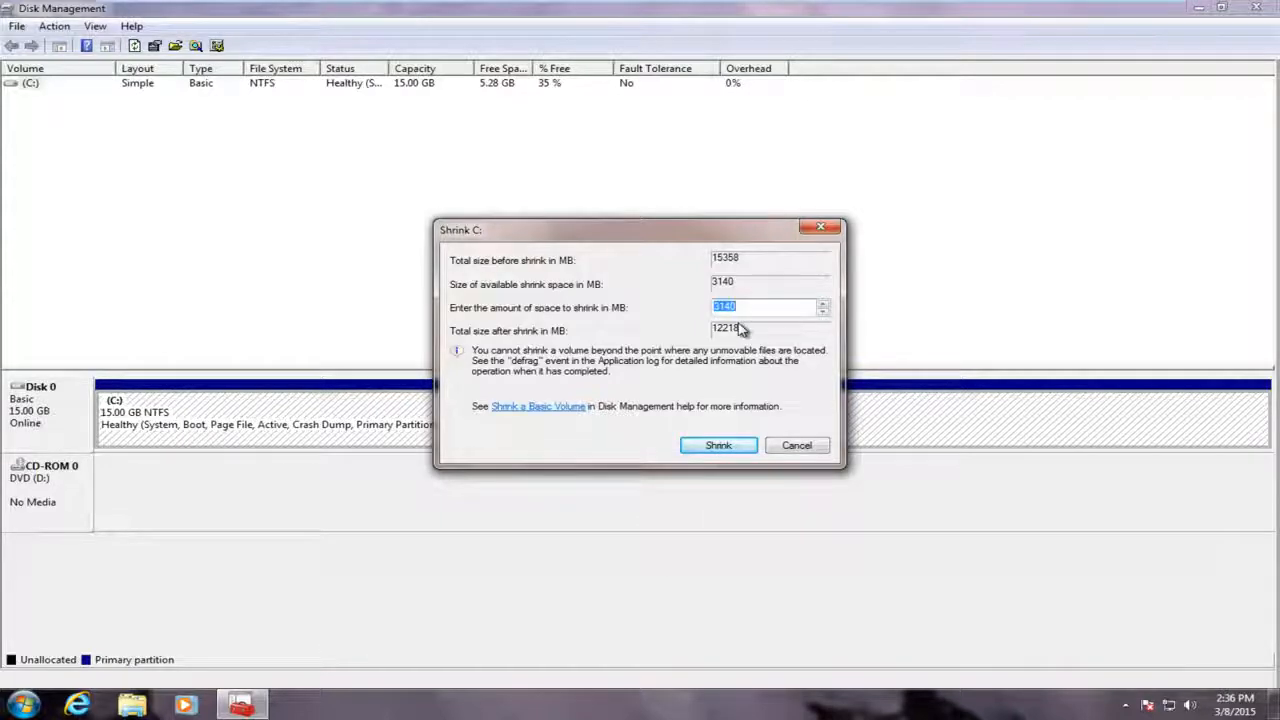
pyautogui.write('1')
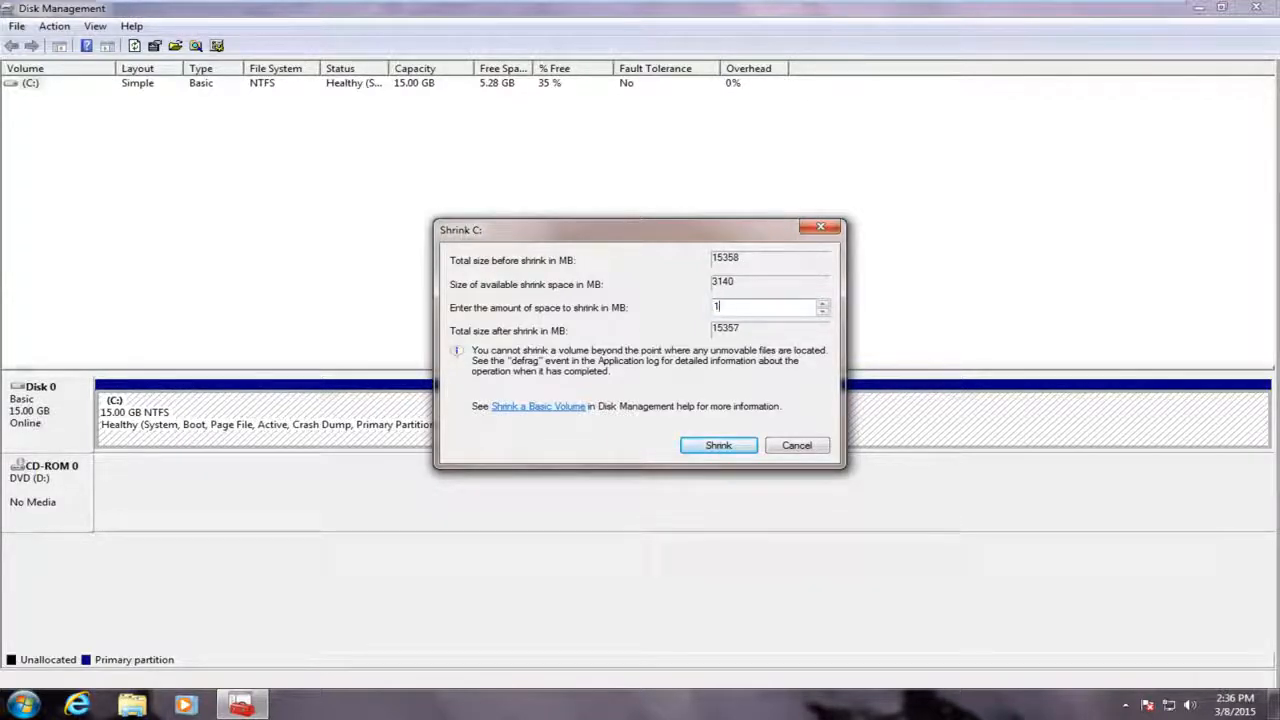
pyautogui.write('204')
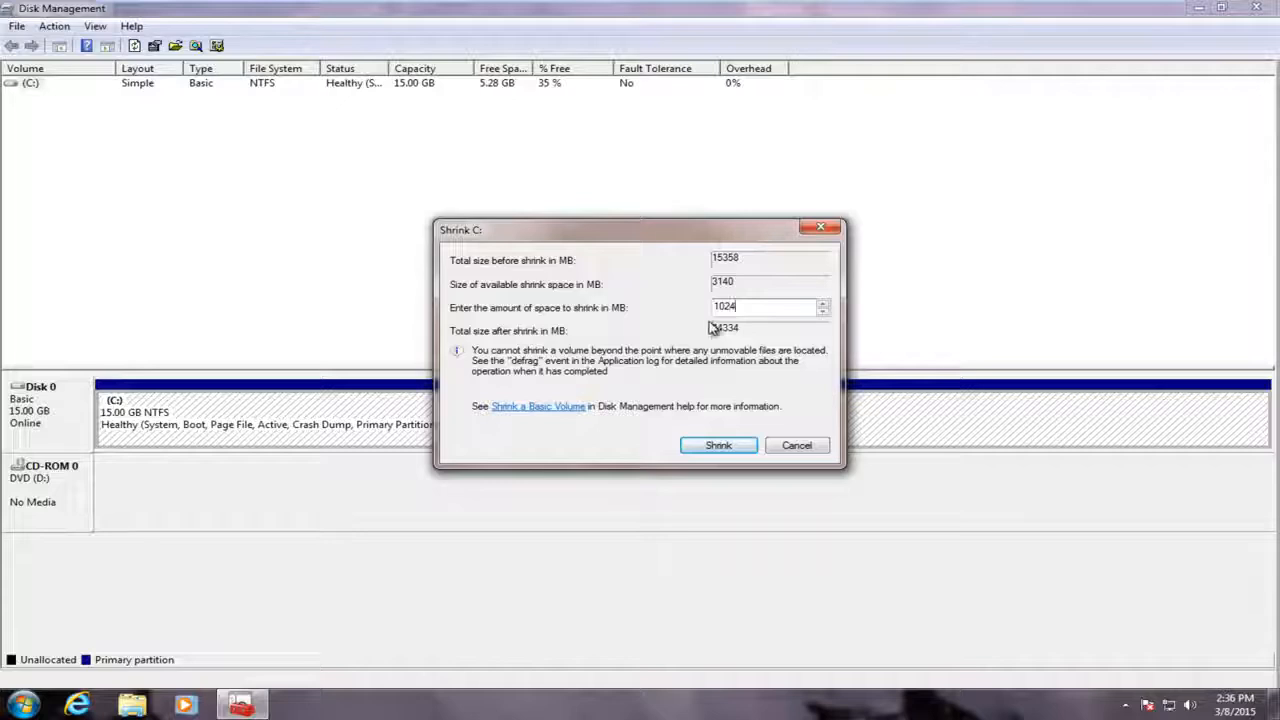
pyautogui.click(704, 450)
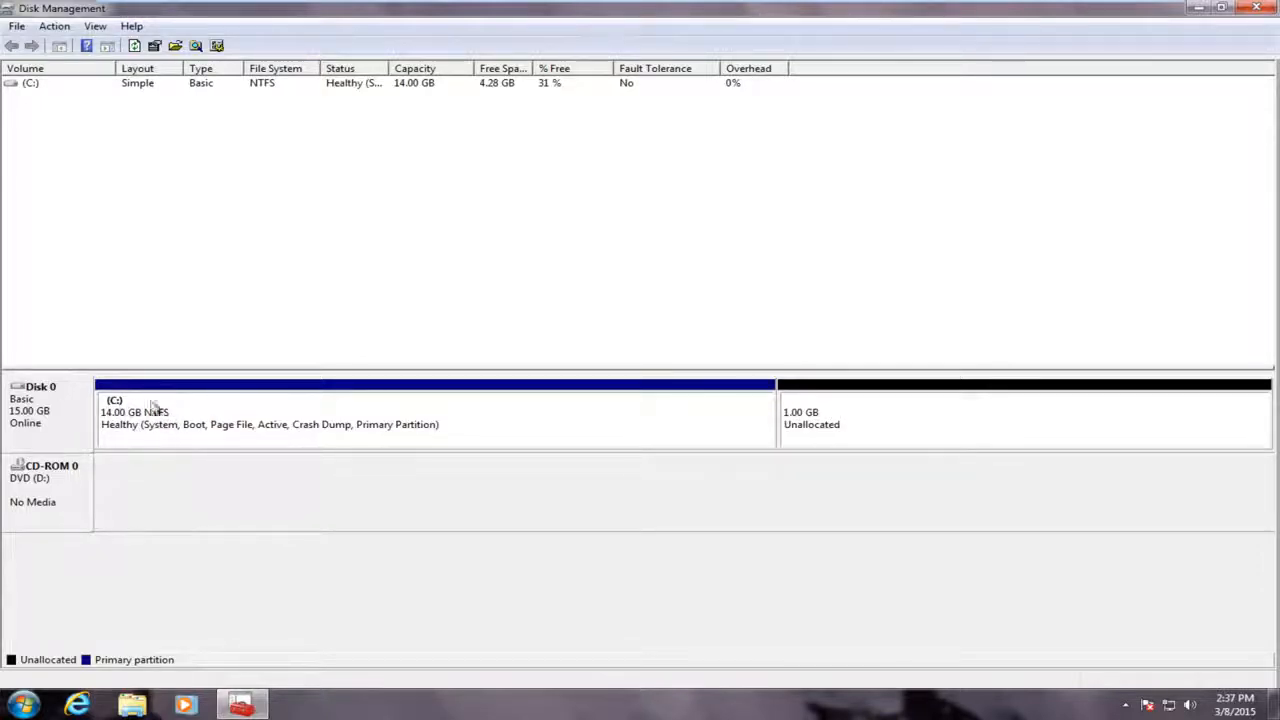
# Start a new simple volume in Disk 0's unallocated space and assign it drive letter H.
pyautogui.rightClick(818, 418)
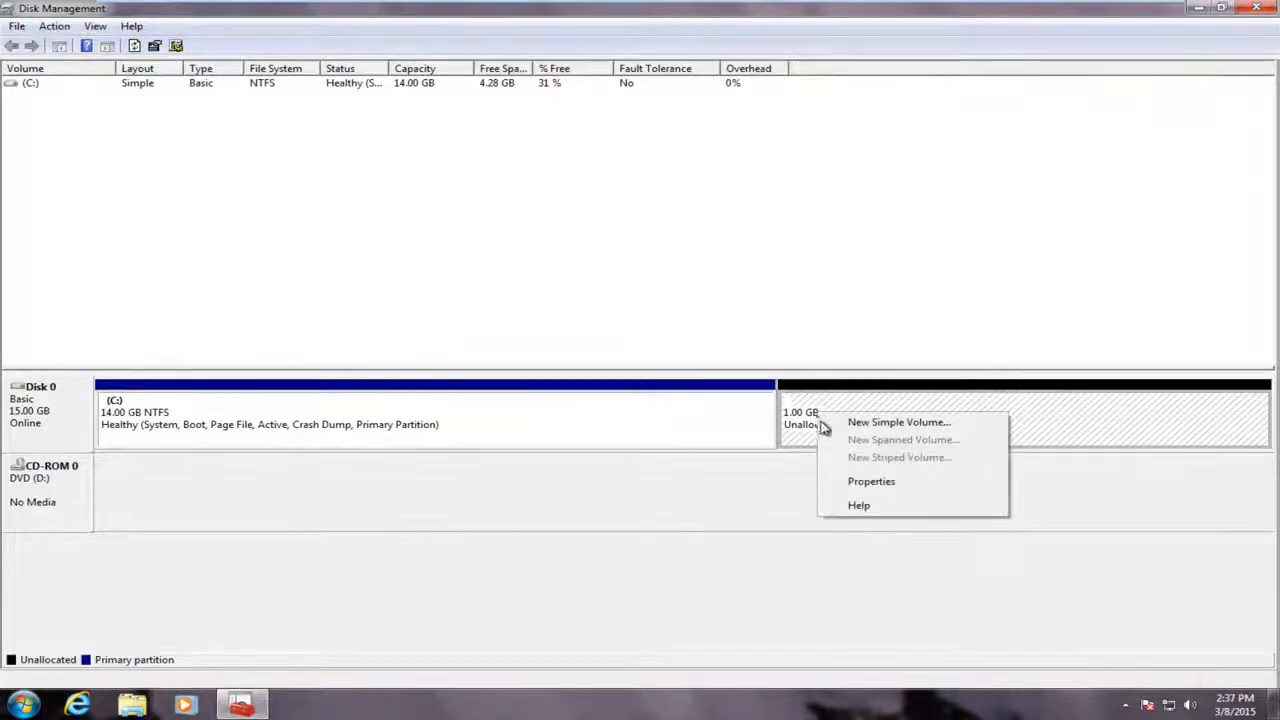
pyautogui.click(865, 424)
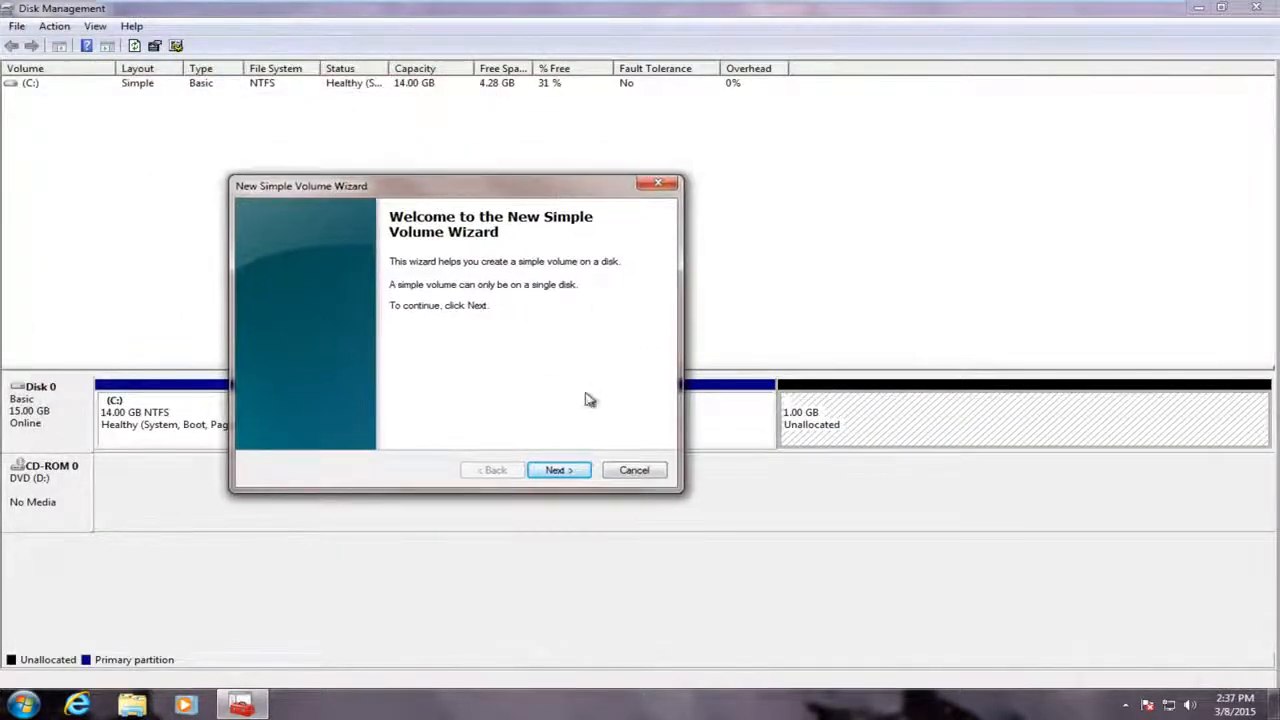
pyautogui.click(553, 472)
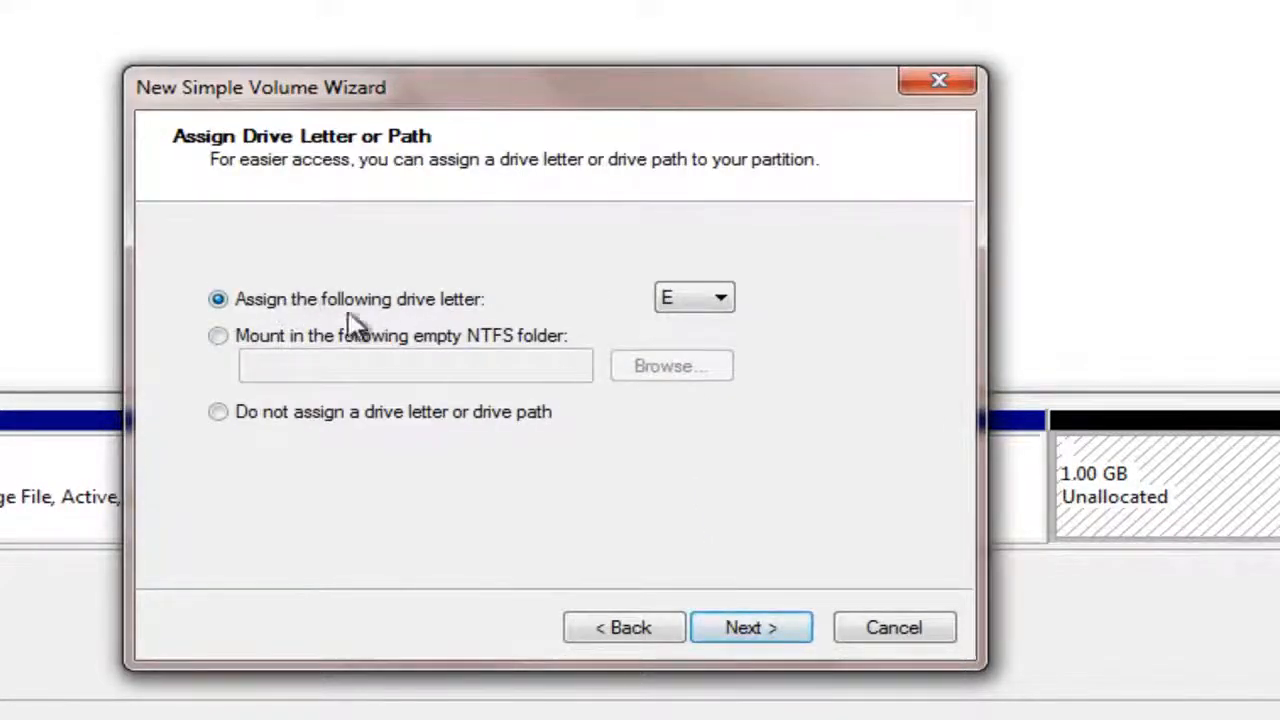
pyautogui.click(670, 298)
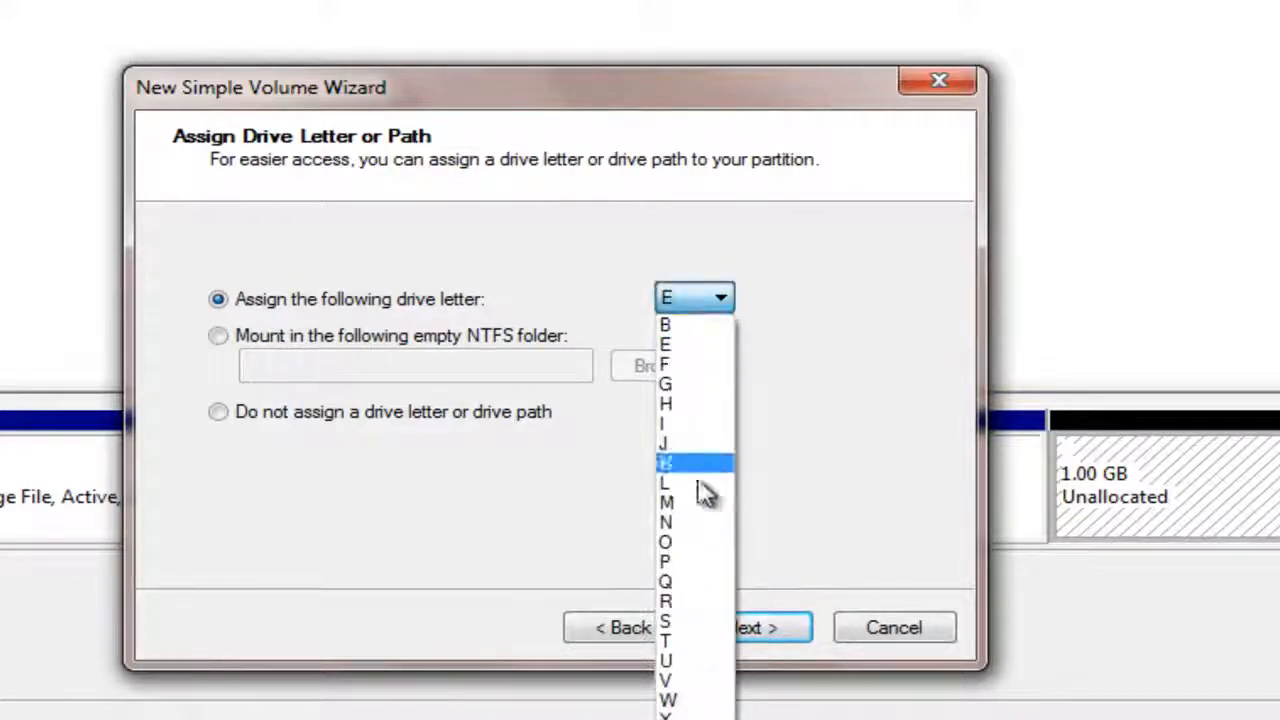
pyautogui.click(668, 403)
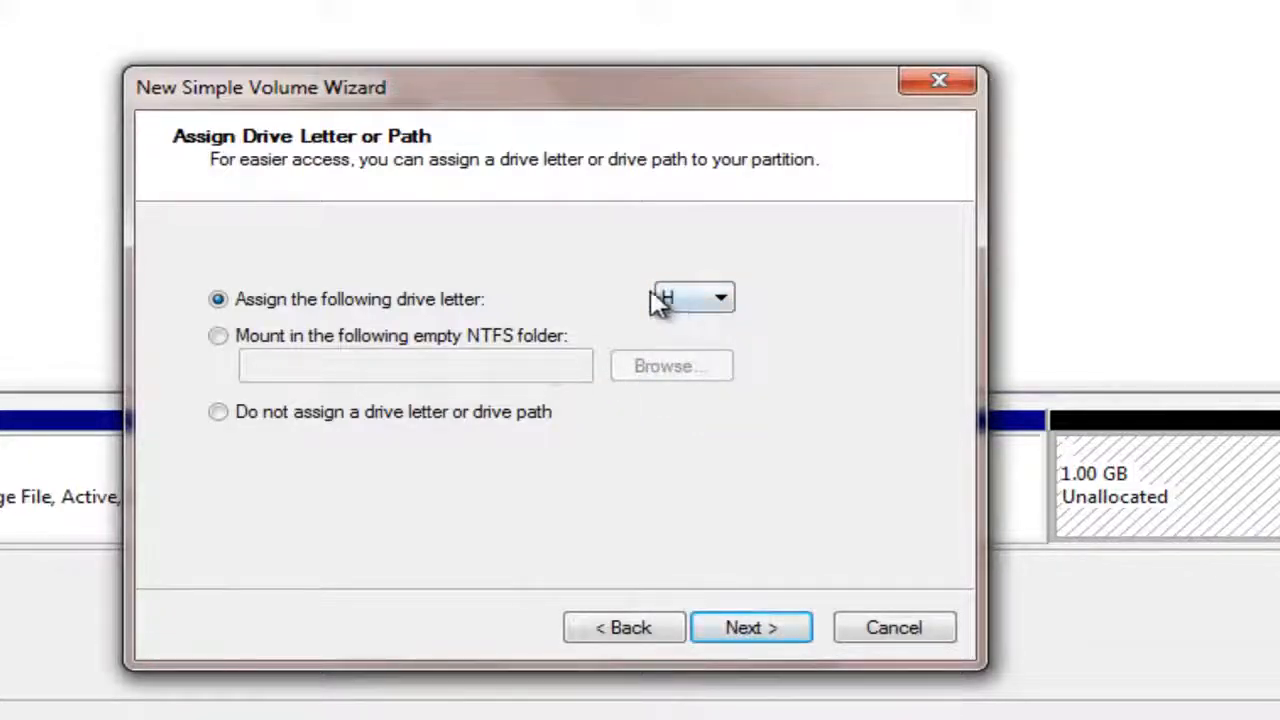
pyautogui.click(737, 632)
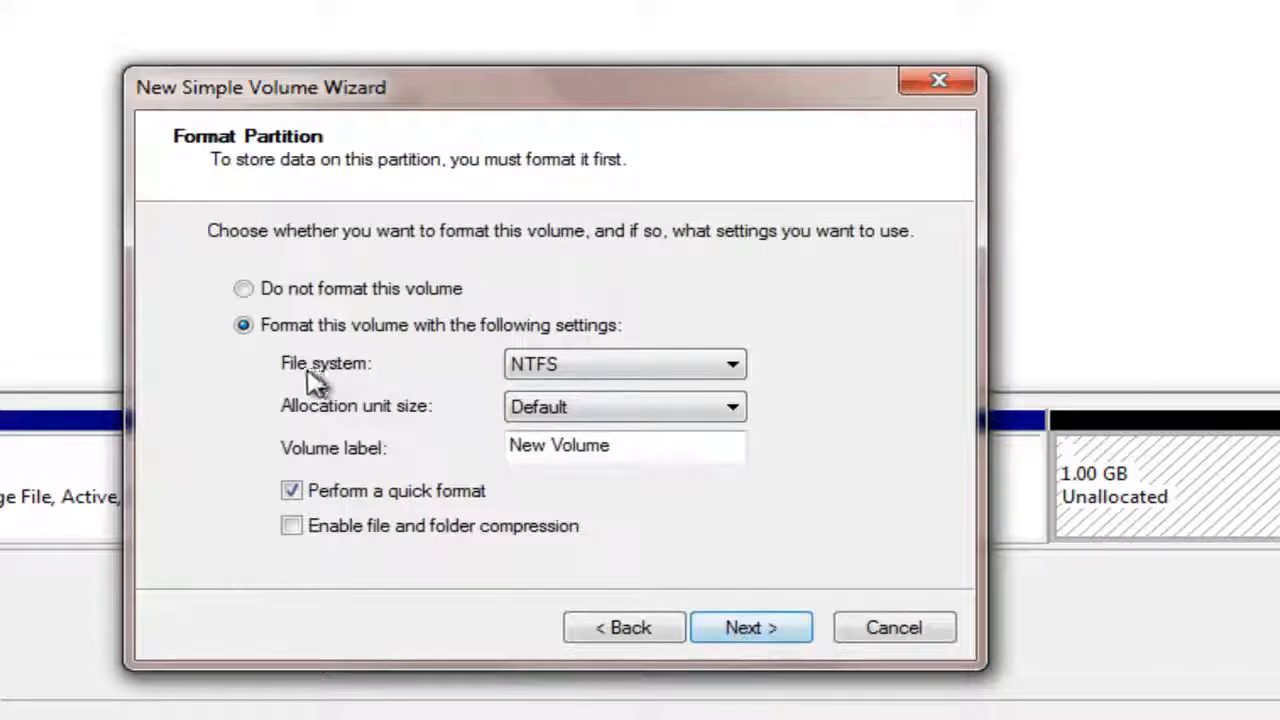
# Label the new volume Backup, keep NTFS, the default allocation unit size and quick format, and create the volume.
pyautogui.click(585, 366)
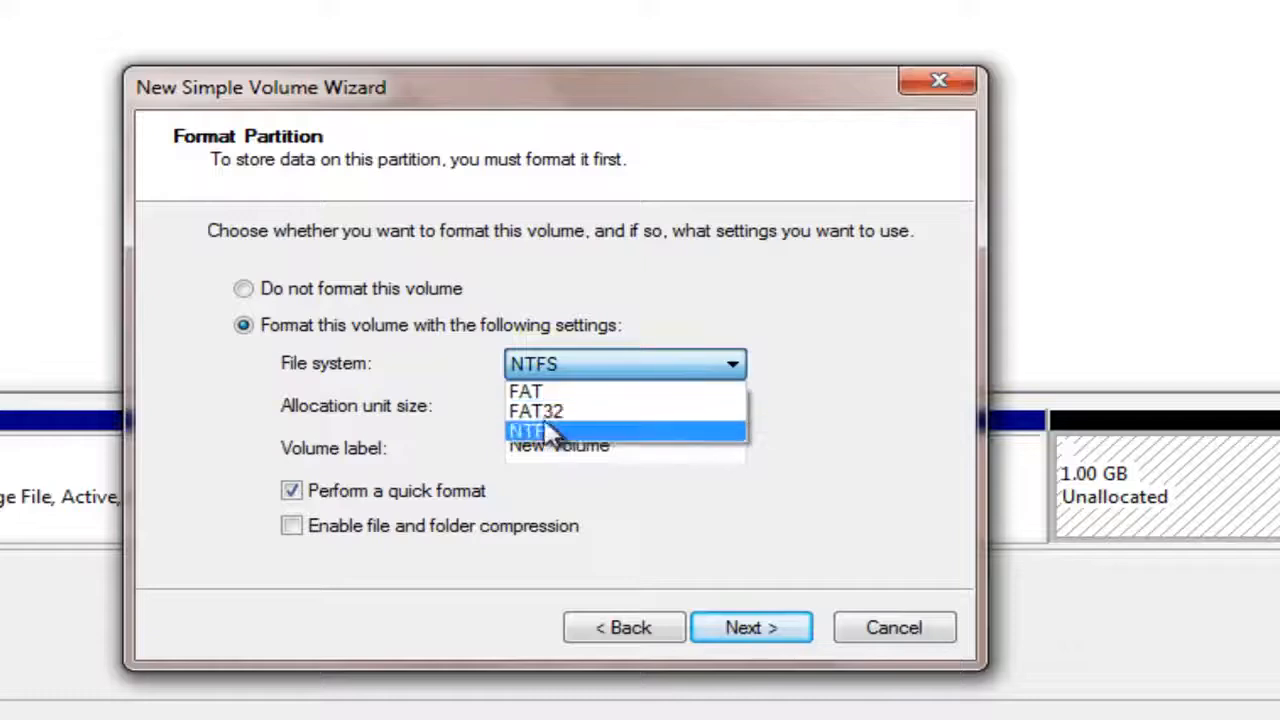
pyautogui.click(822, 318)
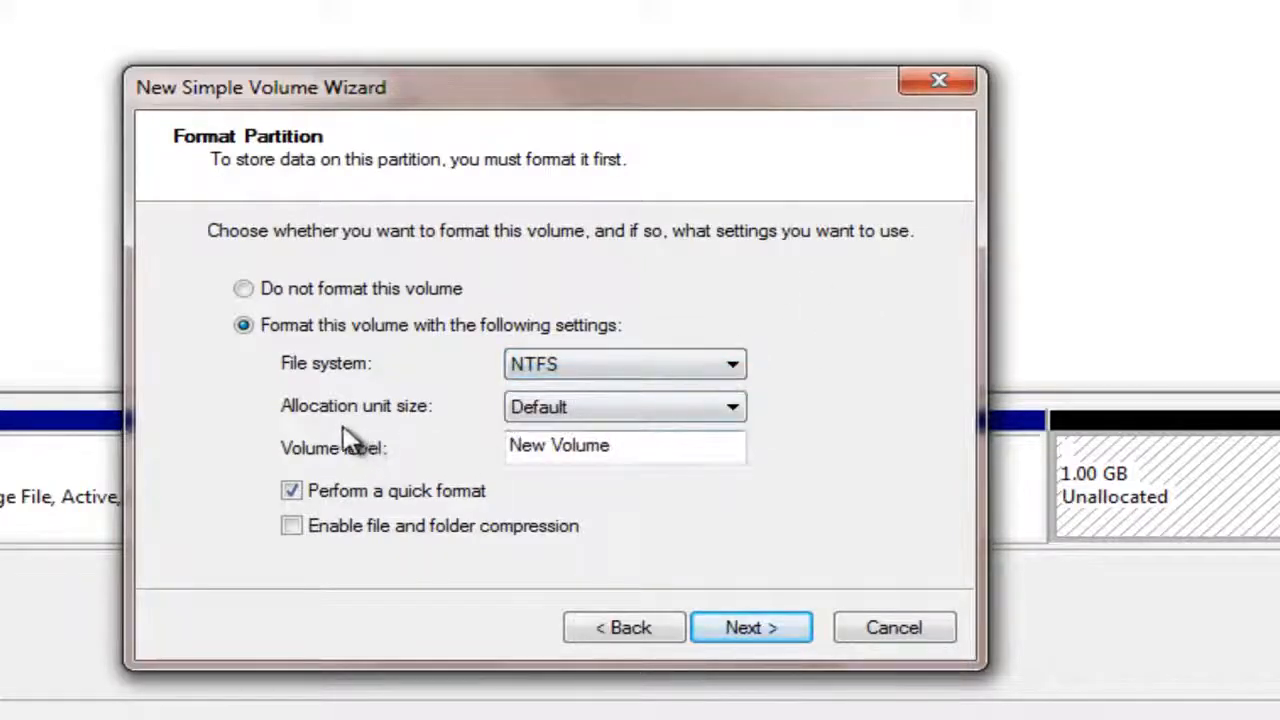
pyautogui.click(521, 414)
pyautogui.click(873, 325)
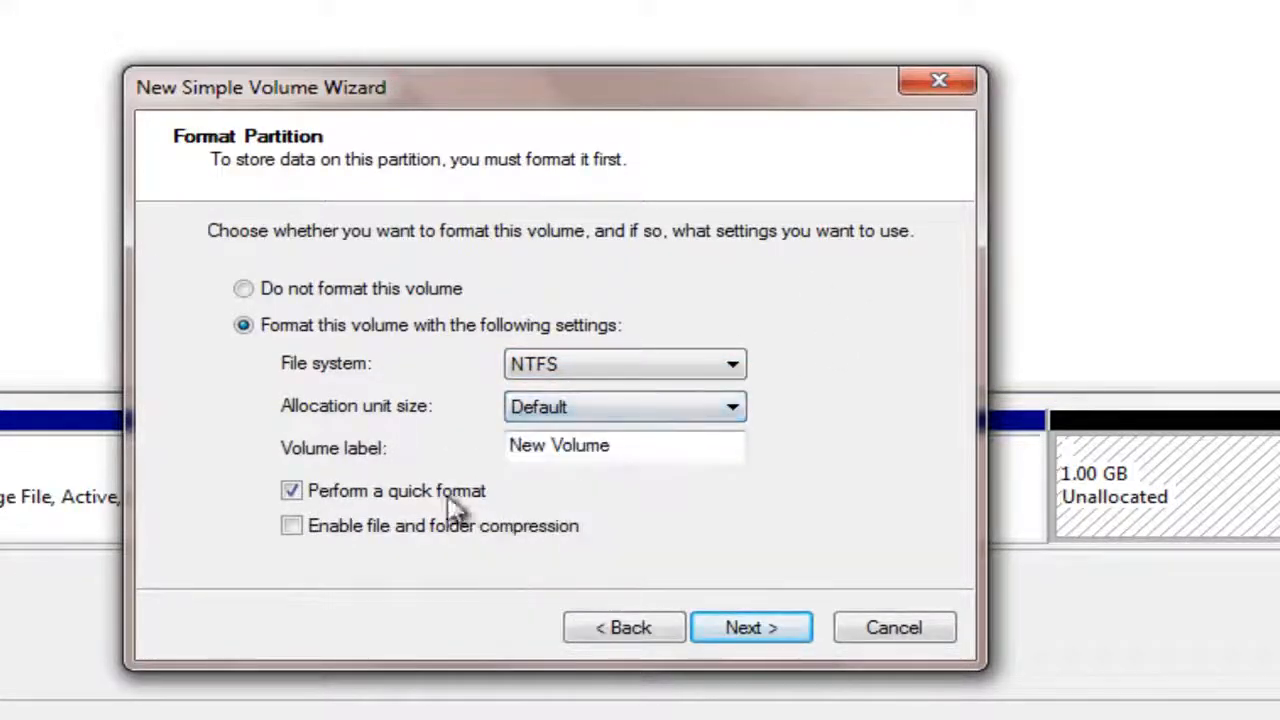
pyautogui.moveTo(626, 446); pyautogui.dragTo(362, 425)
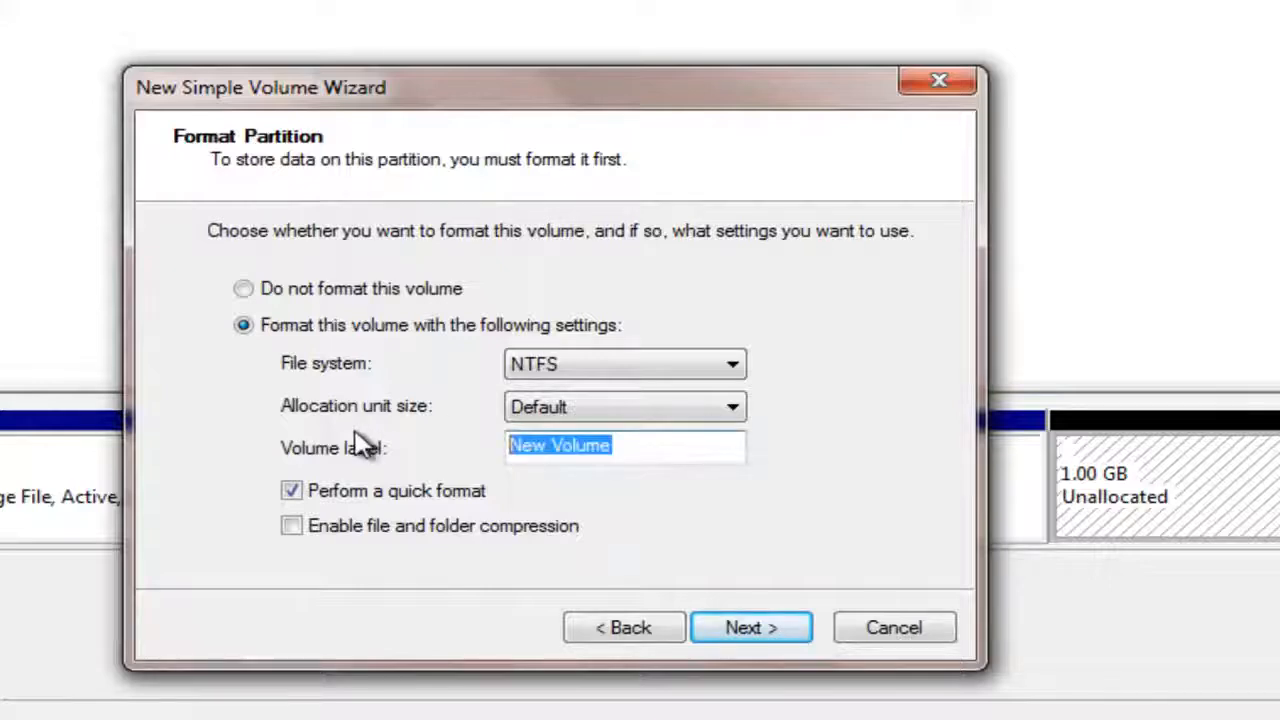
pyautogui.write('Bakc')
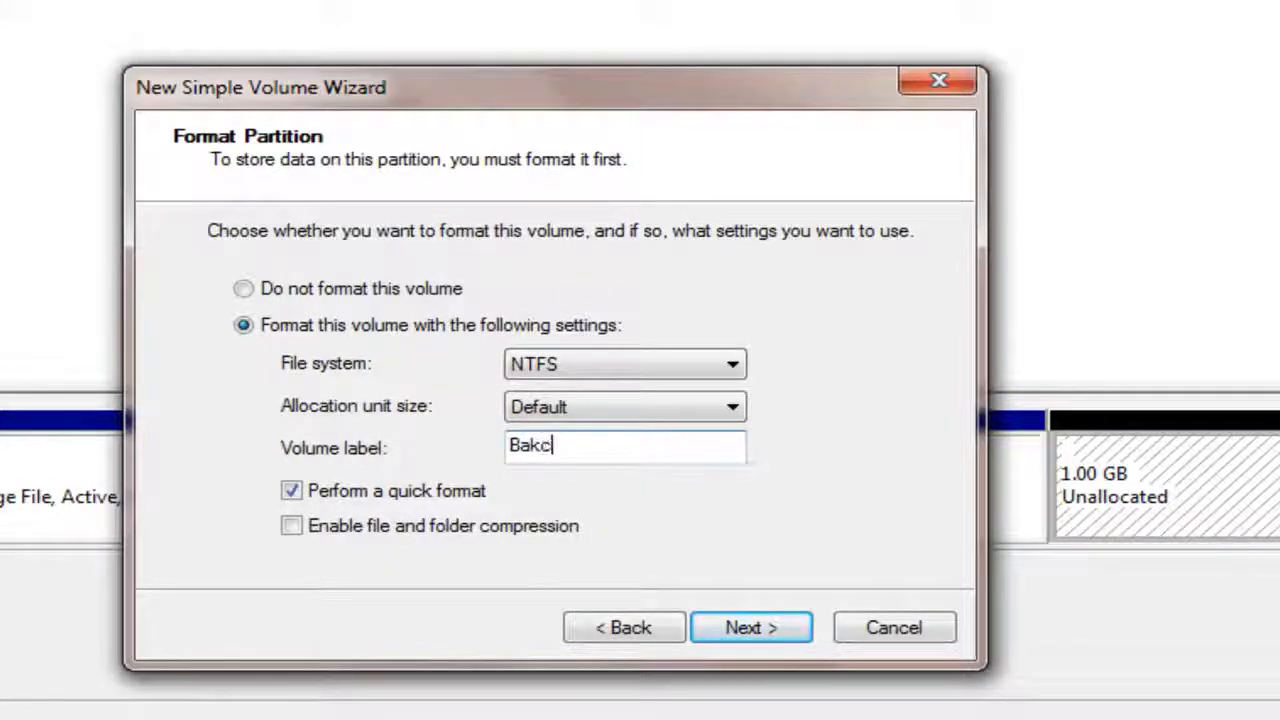
pyautogui.press('BackSpace')
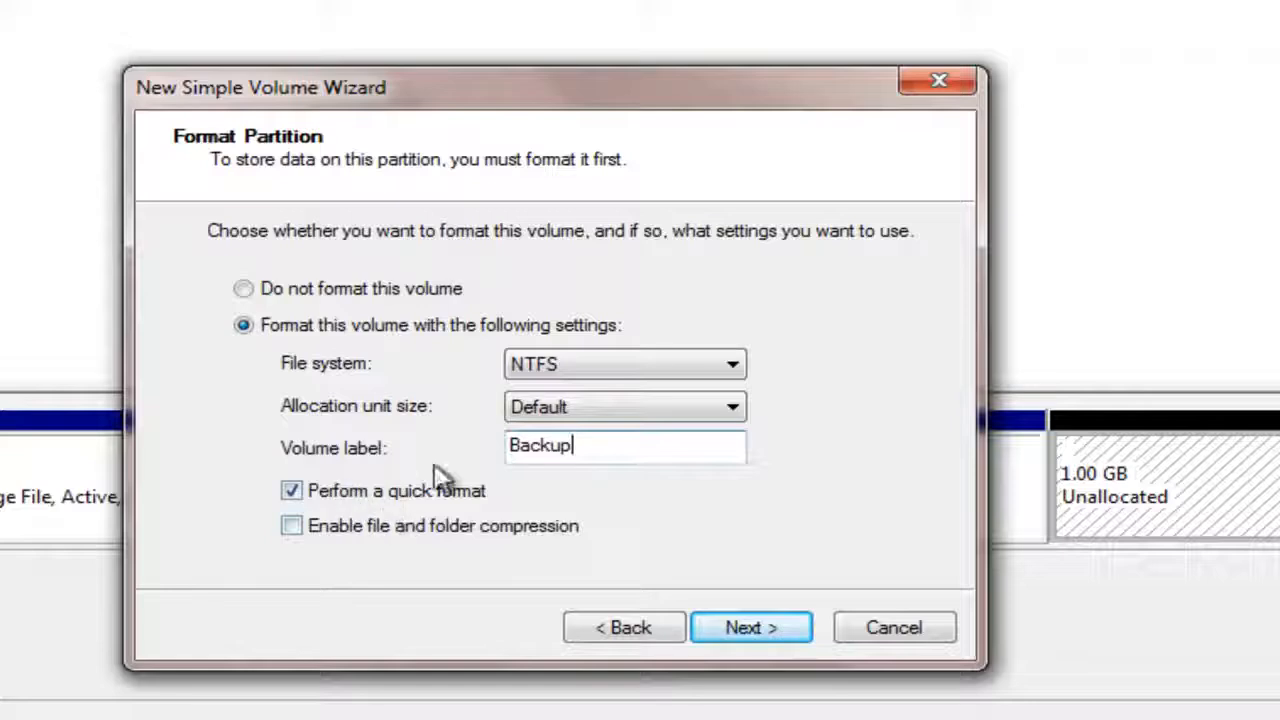
pyautogui.click(740, 632)
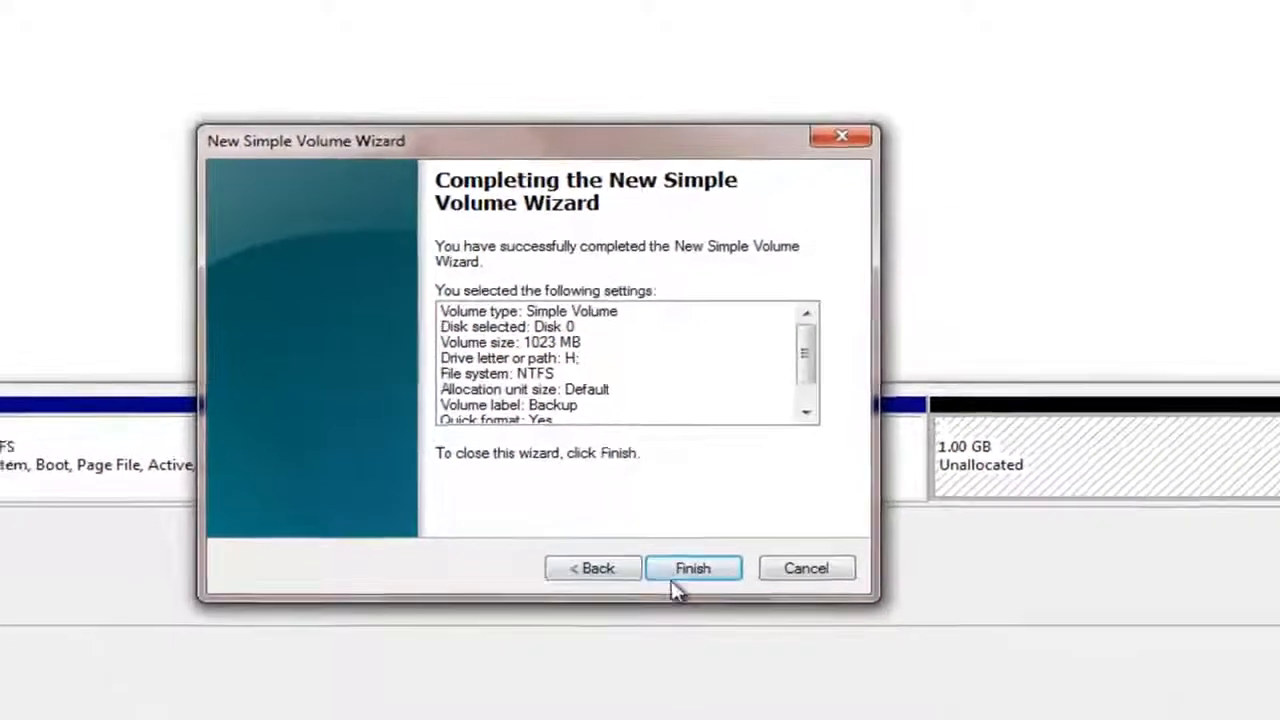
pyautogui.click(745, 632)
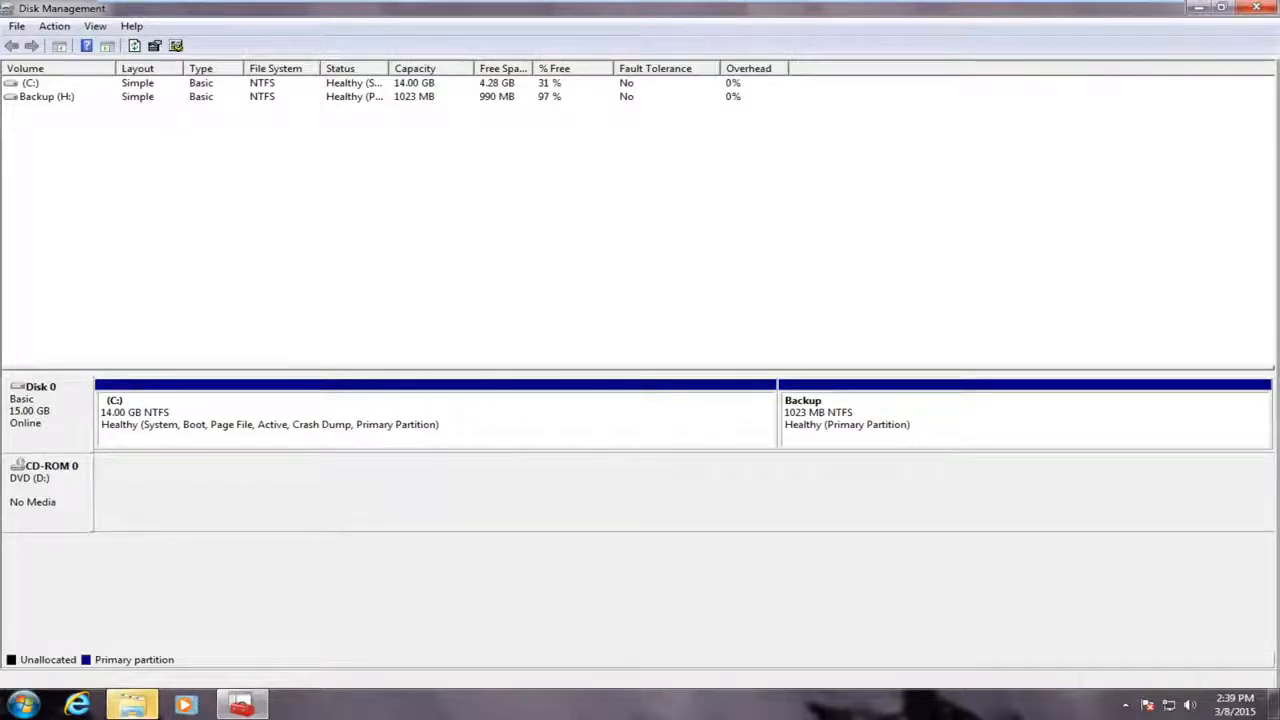
# Close Disk Management and dismiss the AutoPlay window for the new drive.
pyautogui.click(1262, 8)
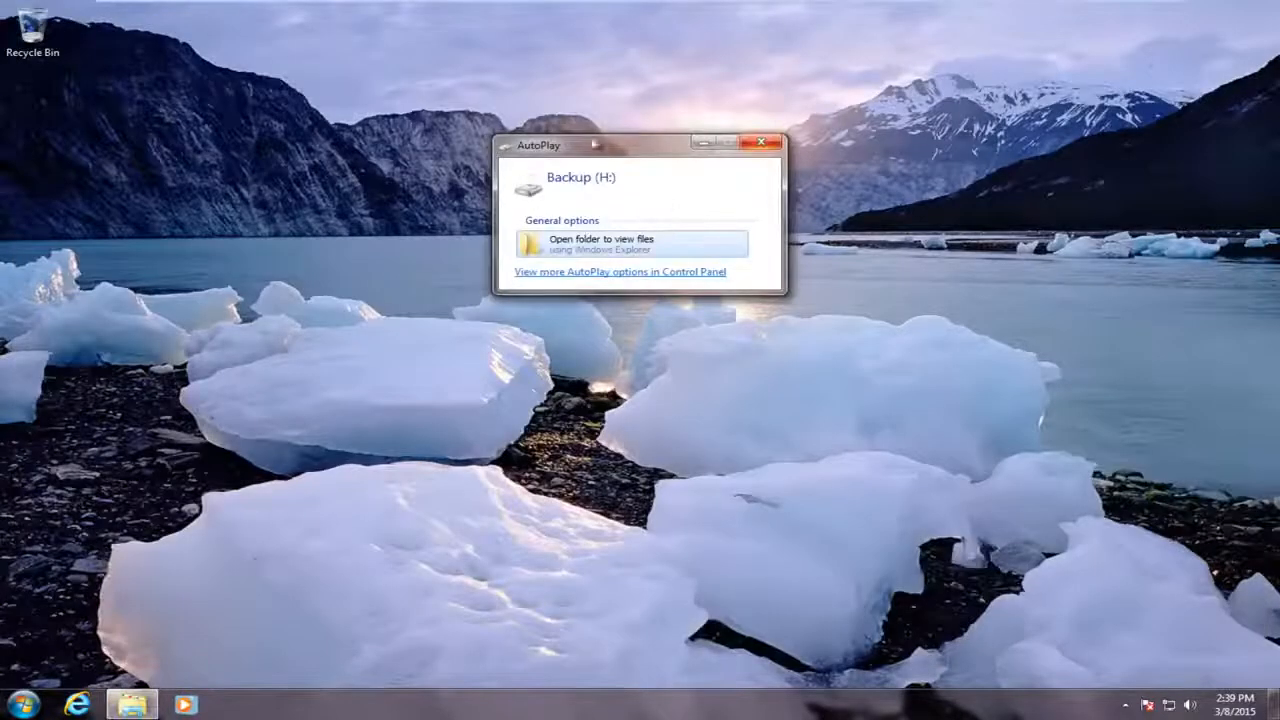
pyautogui.moveTo(603, 158); pyautogui.dragTo(575, 213)
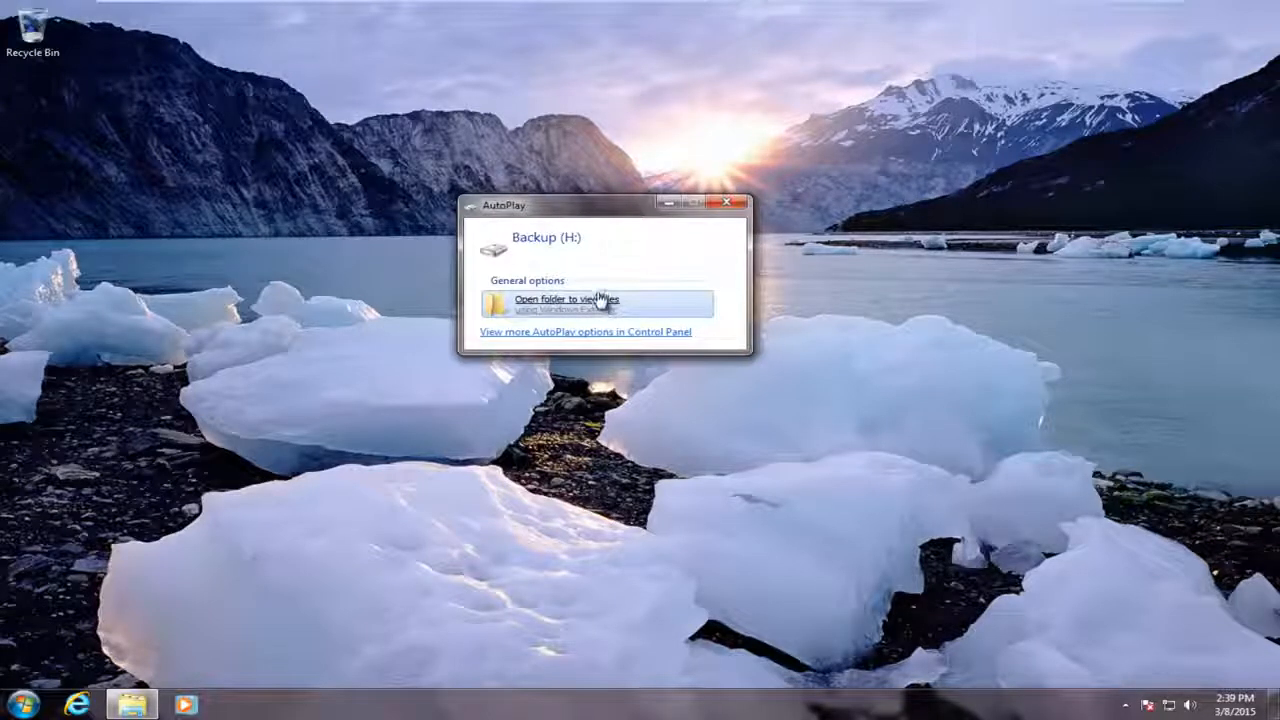
pyautogui.click(726, 204)
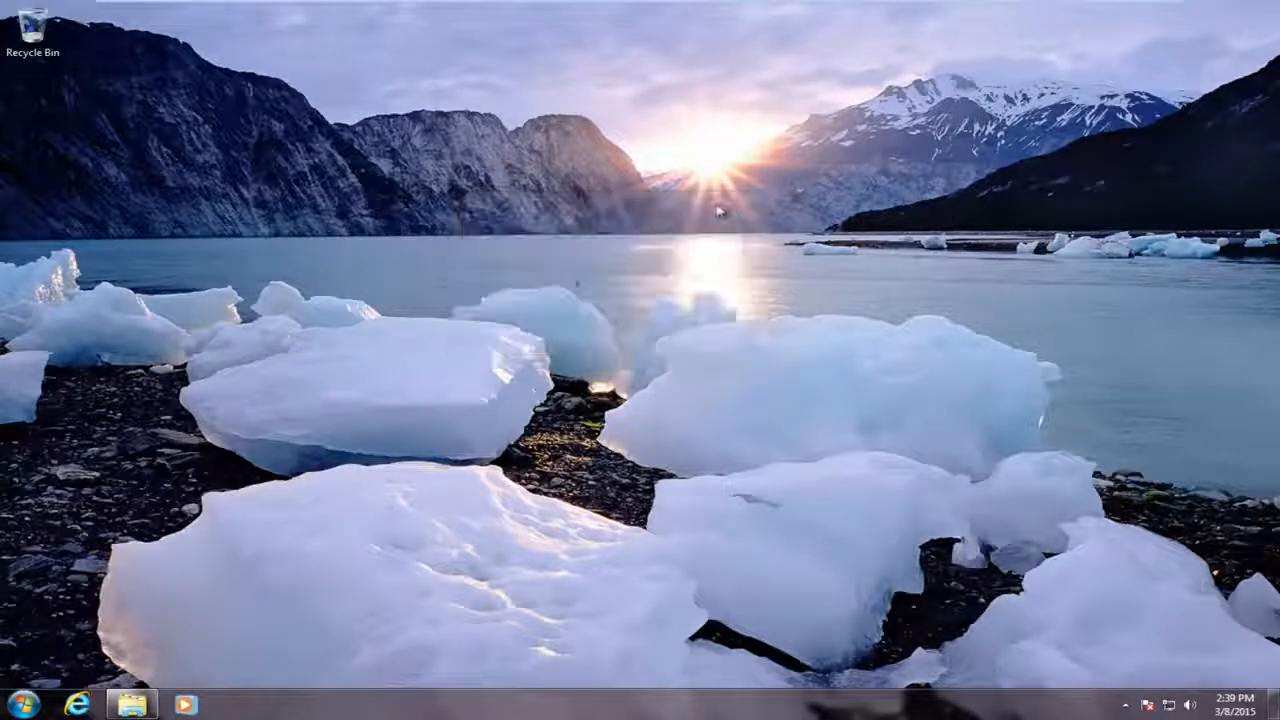
# Open the Computer window and select the Backup (H:) drive to inspect its details.
pyautogui.click(24, 704)
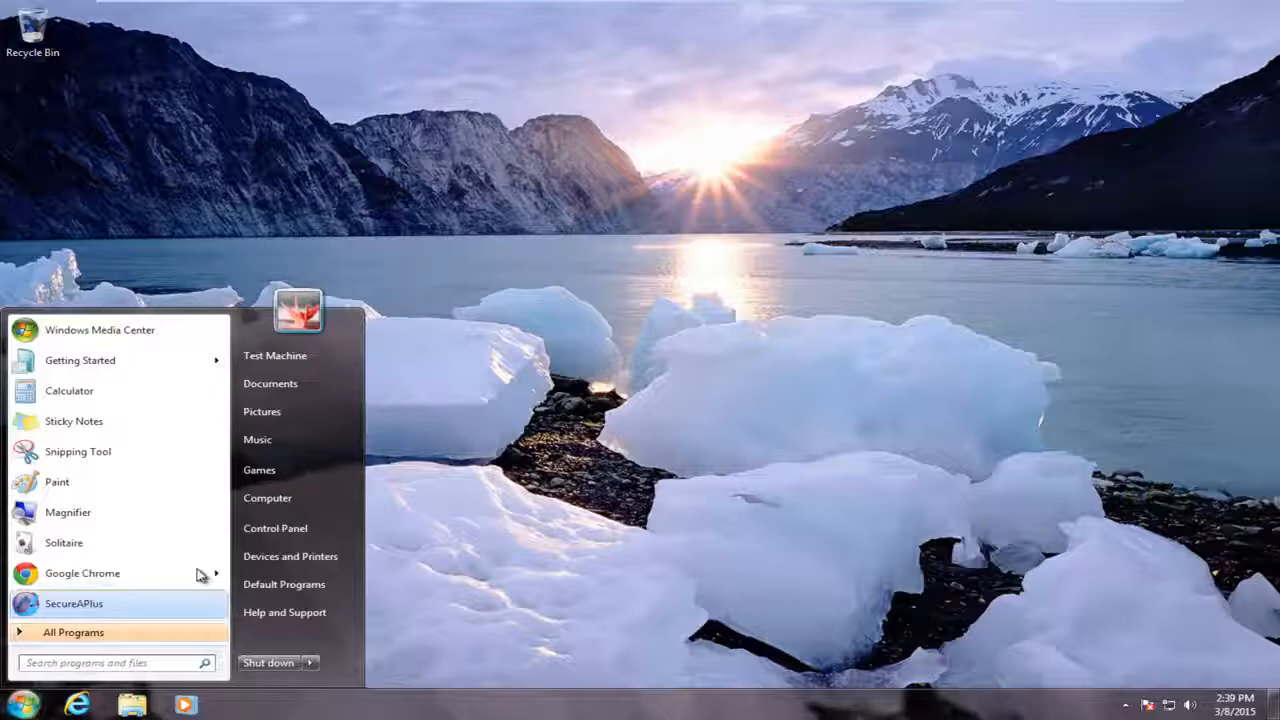
pyautogui.click(262, 497)
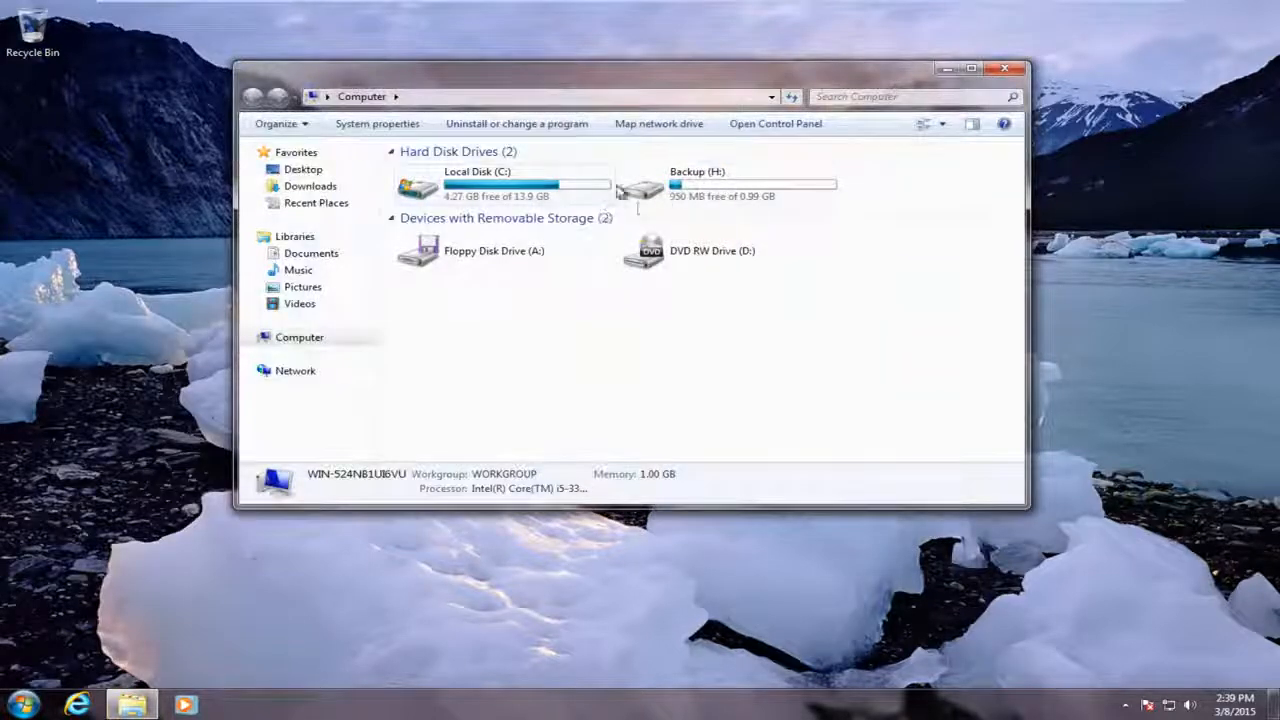
pyautogui.click(738, 201)
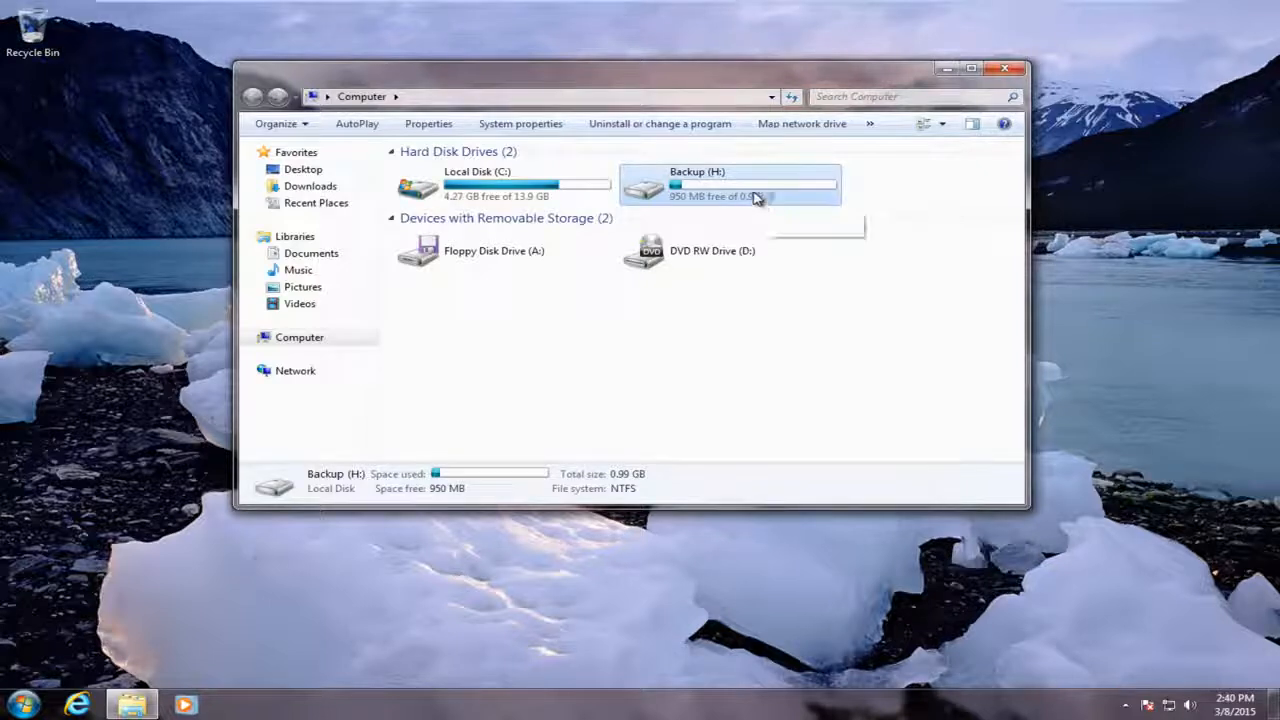